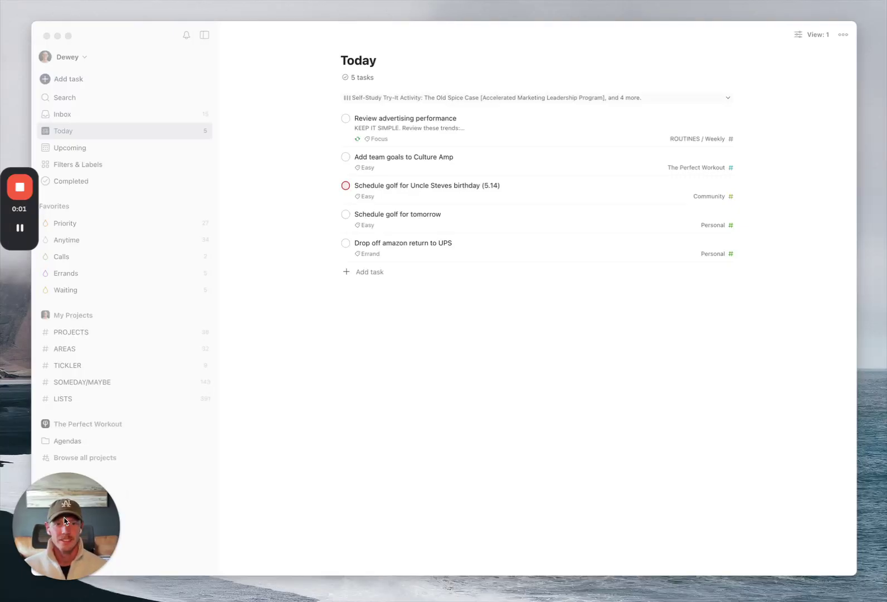
# Expand AREAS and PROJECTS in the sidebar and scroll through all 13 listed projects.
pyautogui.moveTo(65, 521); pyautogui.dragTo(811, 521)
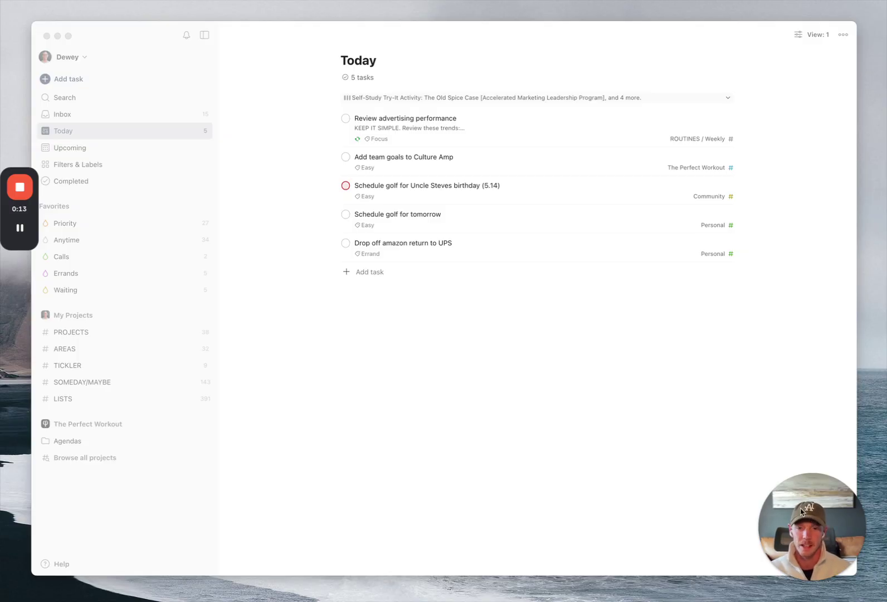
pyautogui.click(480, 408)
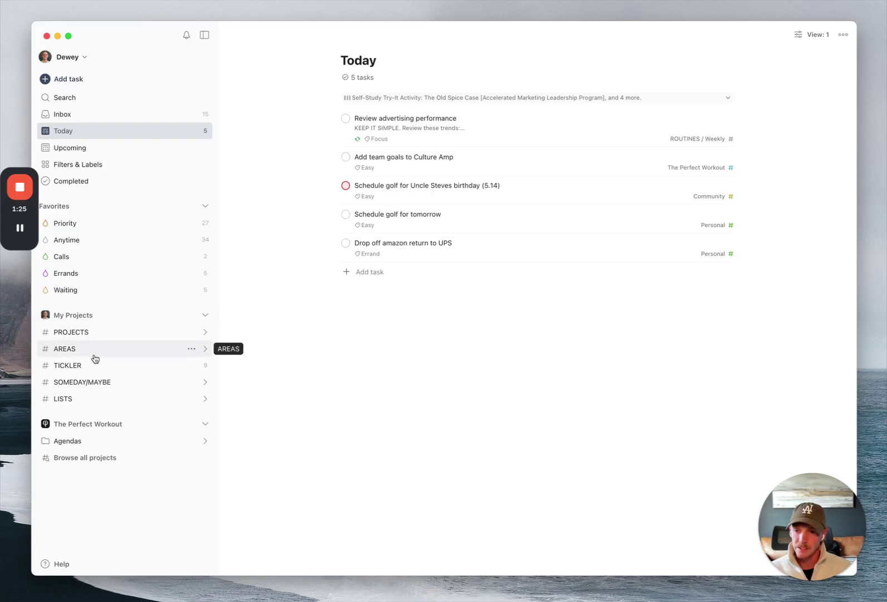
pyautogui.click(205, 349)
pyautogui.click(205, 333)
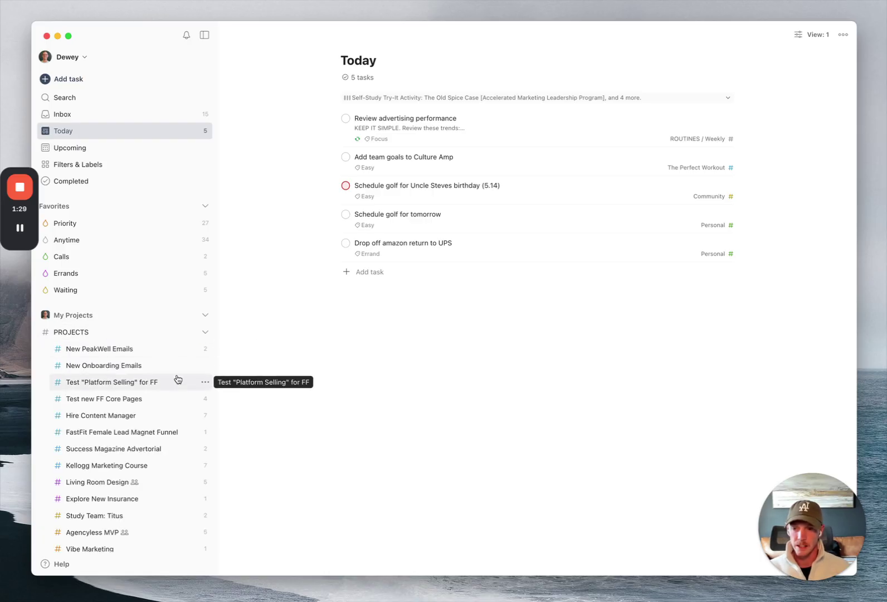
pyautogui.scroll(-4, 176, 380)
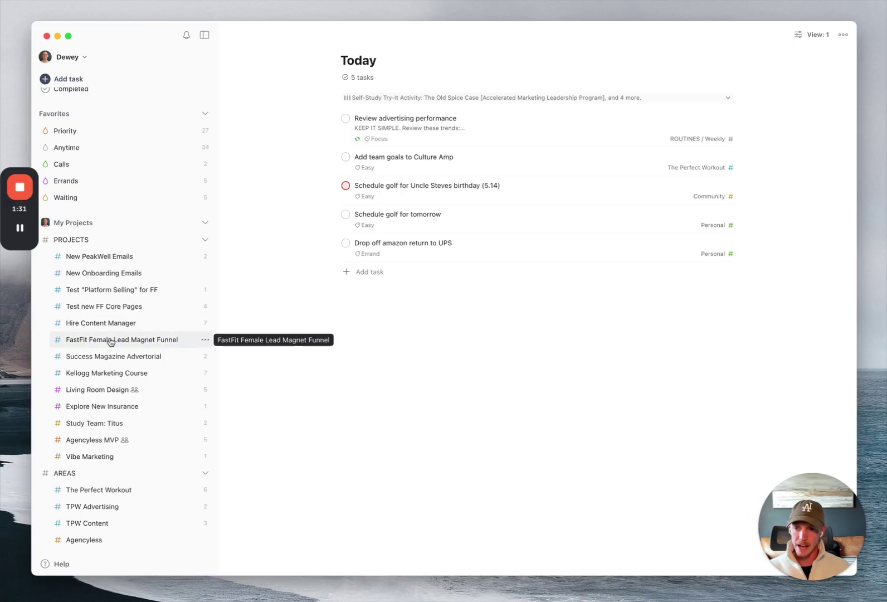
pyautogui.scroll(-1, 115, 453)
pyautogui.scroll(-5, 115, 453)
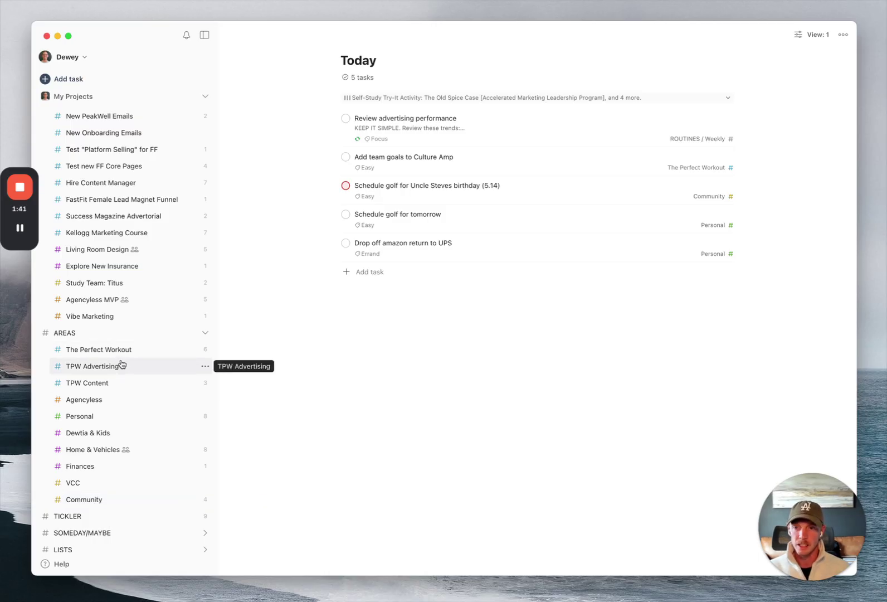
pyautogui.scroll(3, 117, 258)
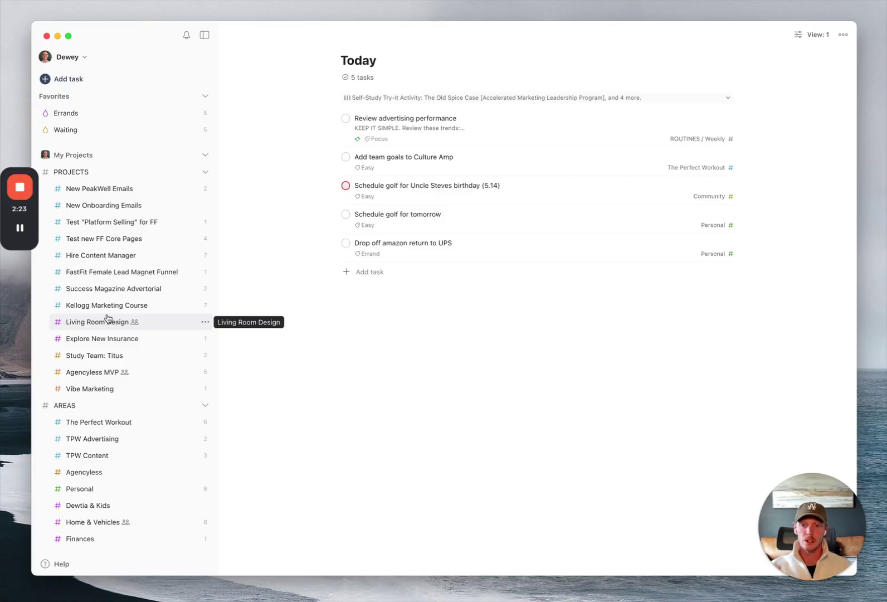
pyautogui.scroll(-5, 108, 320)
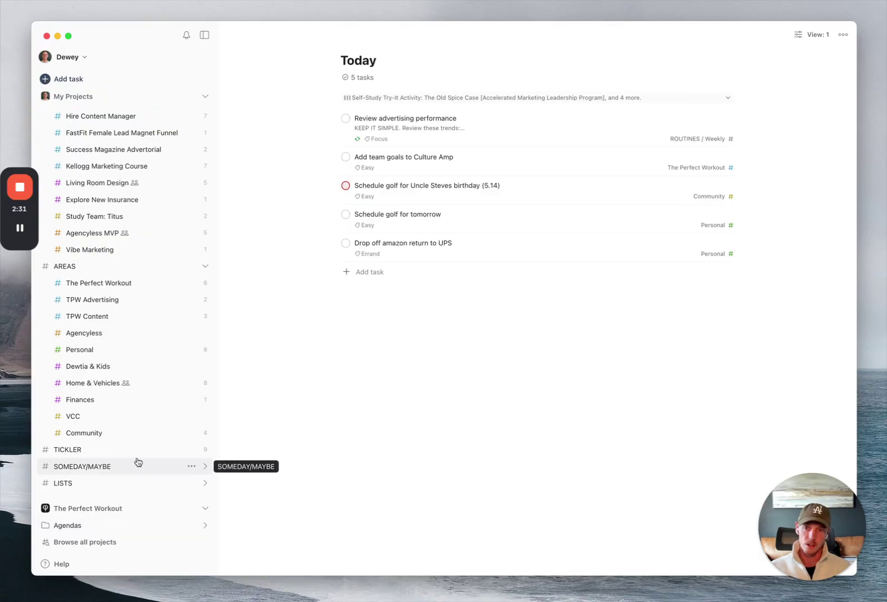
pyautogui.scroll(2, 151, 429)
pyautogui.scroll(6, 150, 428)
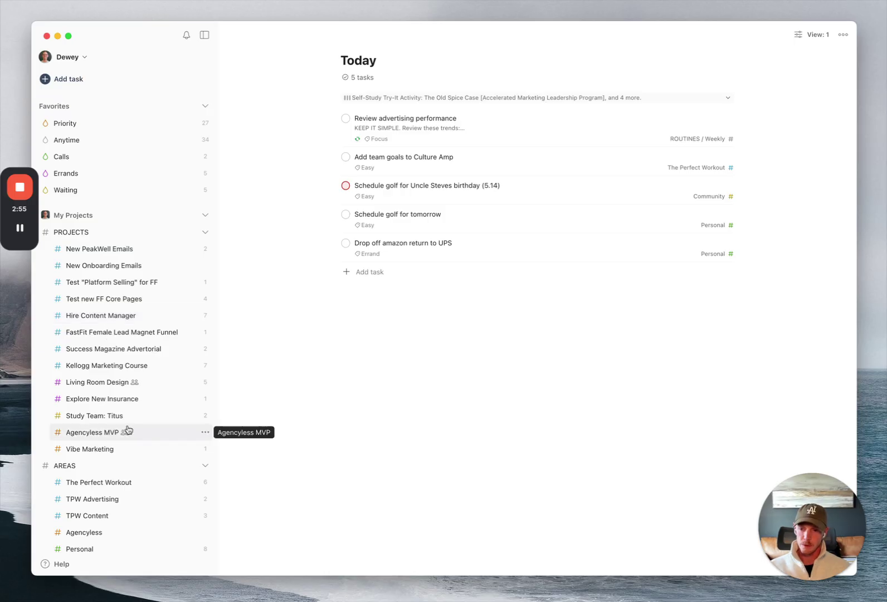
pyautogui.scroll(-6, 127, 429)
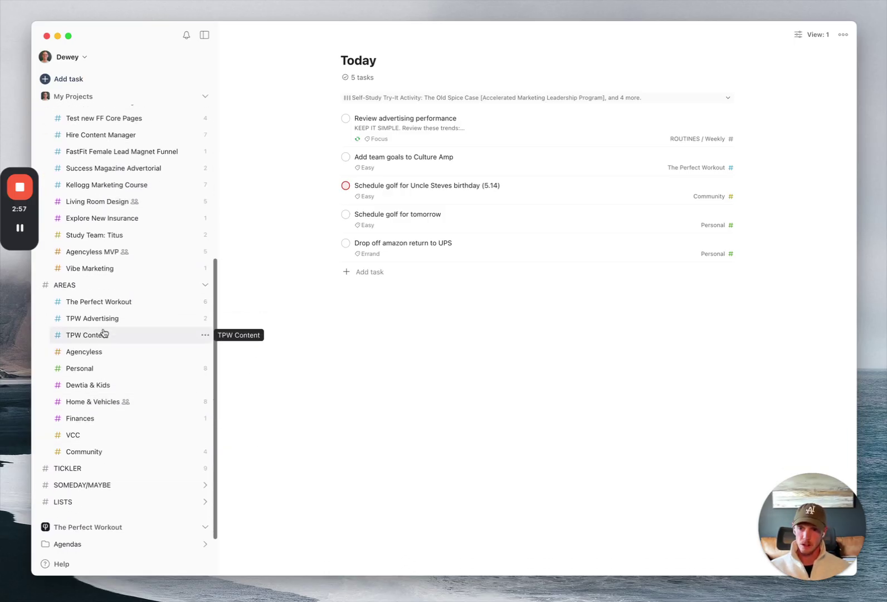
pyautogui.scroll(-1, 112, 360)
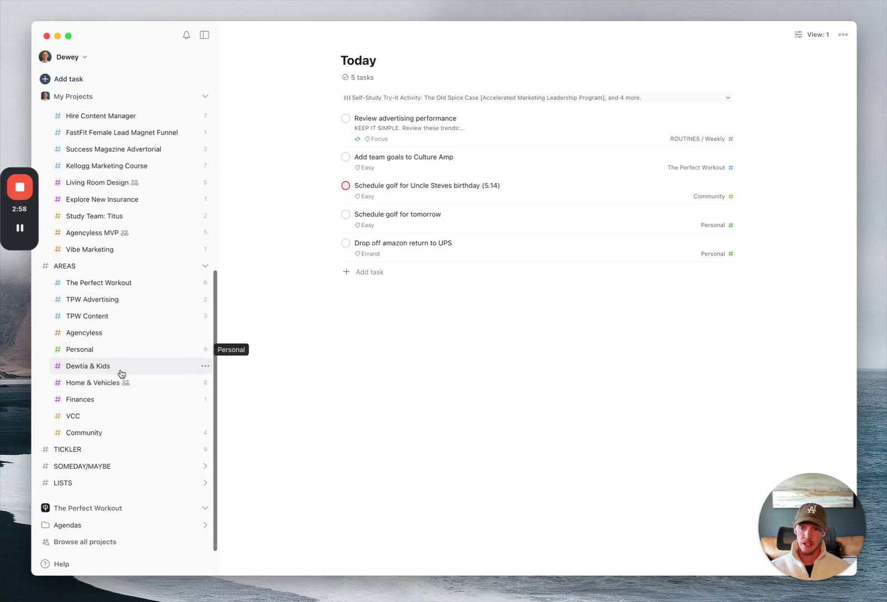
# Show TICKLER's 9 dated reminders on the calendar, browsing June and July before returning to May.
pyautogui.click(88, 455)
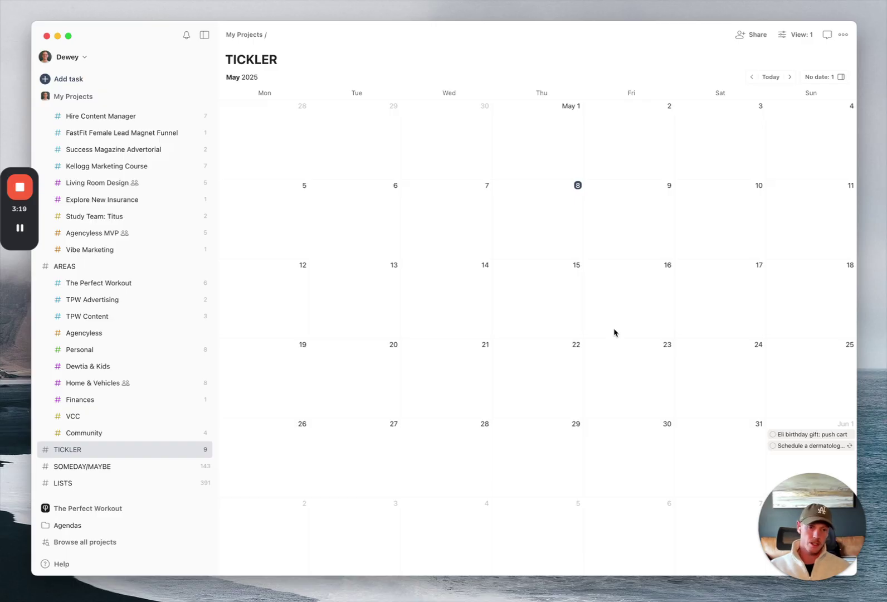
pyautogui.scroll(-10, 614, 333)
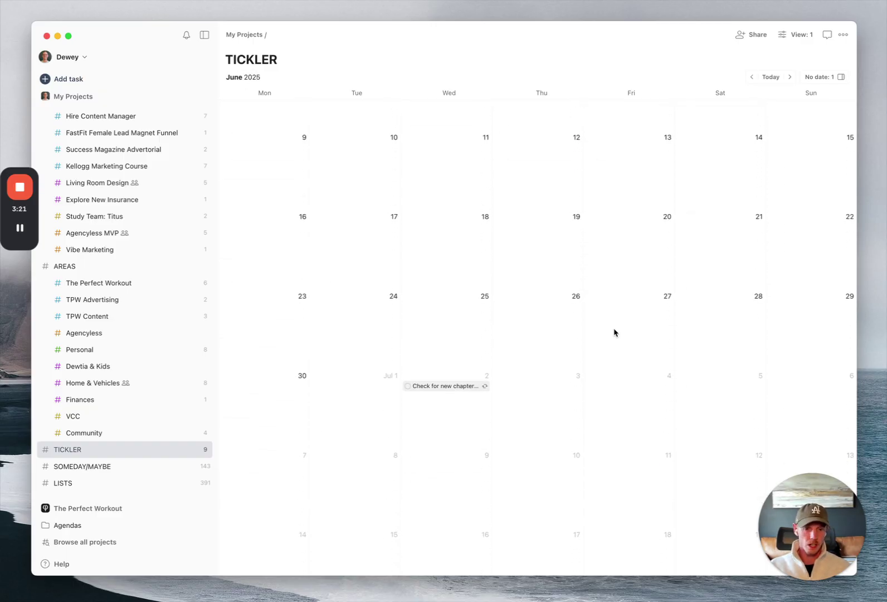
pyautogui.scroll(-4, 614, 333)
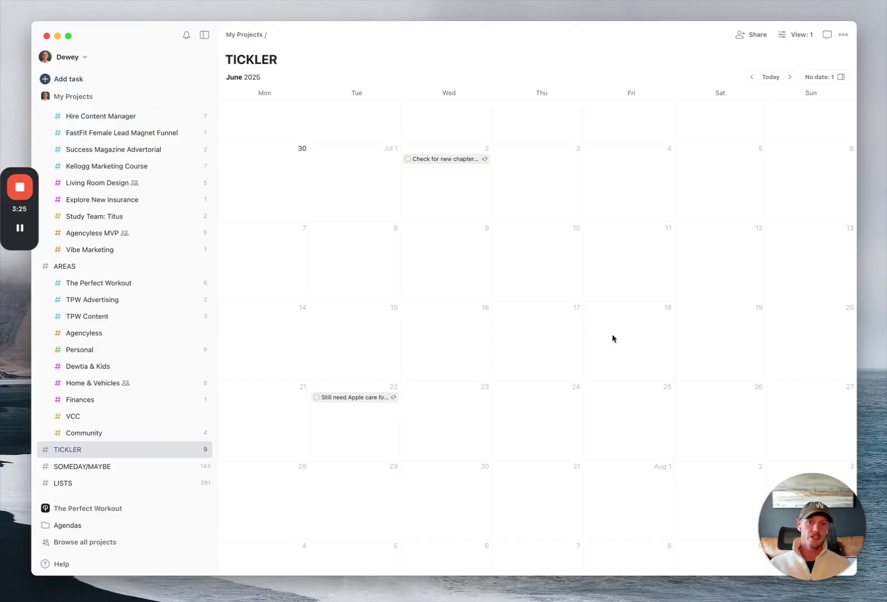
pyautogui.scroll(8, 613, 338)
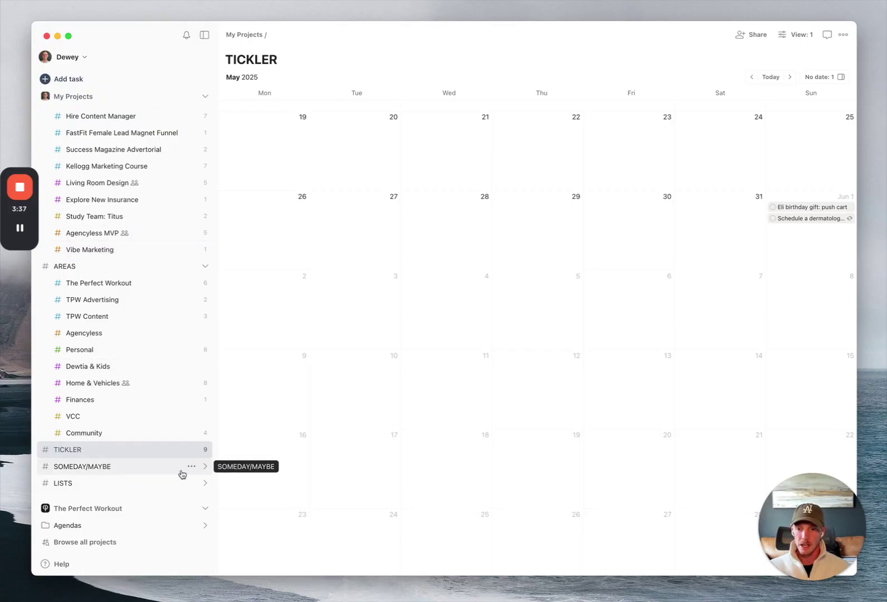
# Peek at the SOMEDAY/MAYBE ideas, then expand LISTS to show ROUTINES, Store, House Chores, Books and Movies & Shows.
pyautogui.click(205, 467)
pyautogui.scroll(-3, 167, 466)
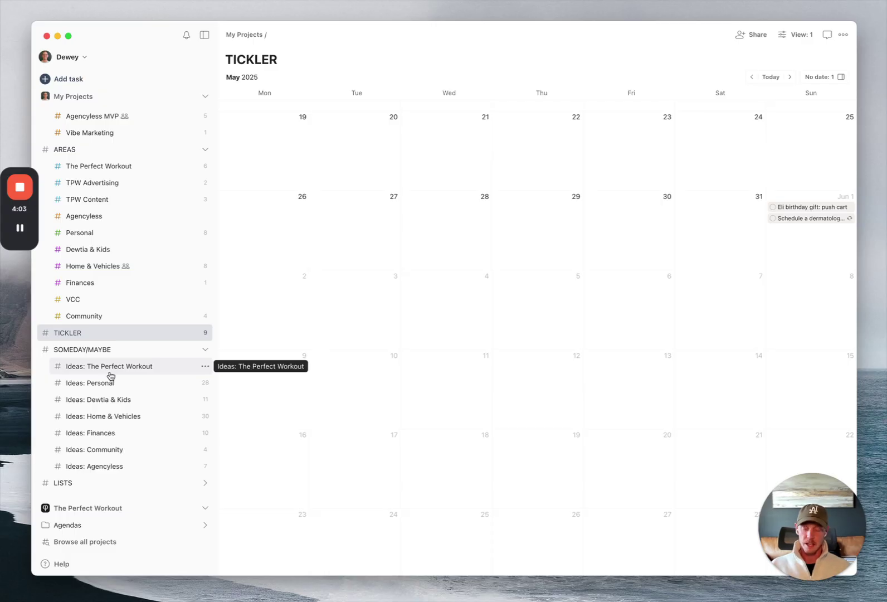
pyautogui.click(207, 351)
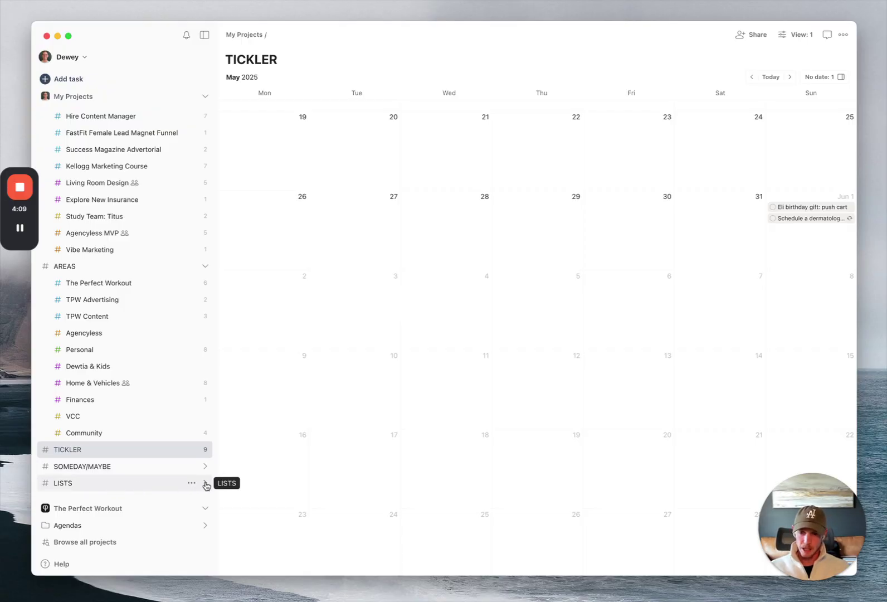
pyautogui.click(206, 484)
pyautogui.scroll(-3, 166, 491)
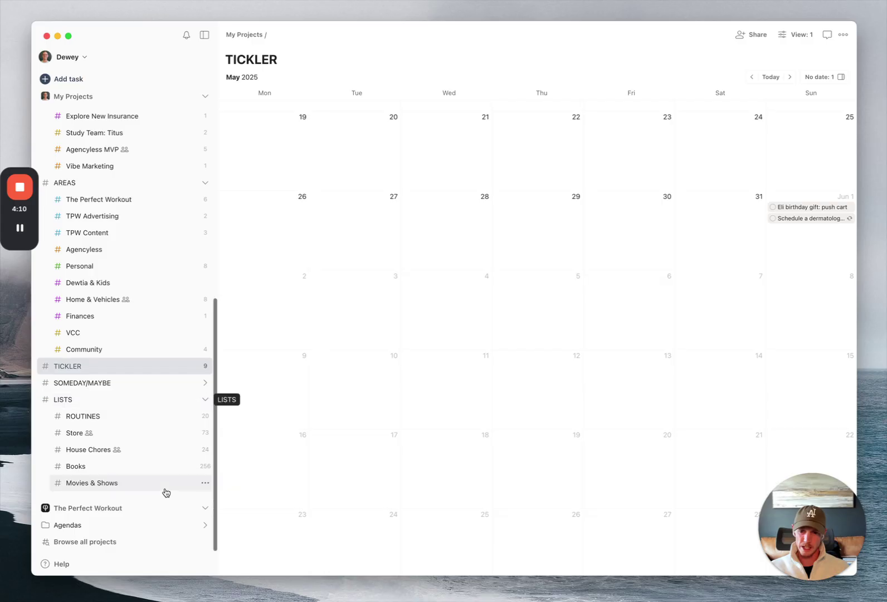
# Show the ROUTINES list and scroll through its Daily, Weekly and Monthly sections.
pyautogui.click(84, 418)
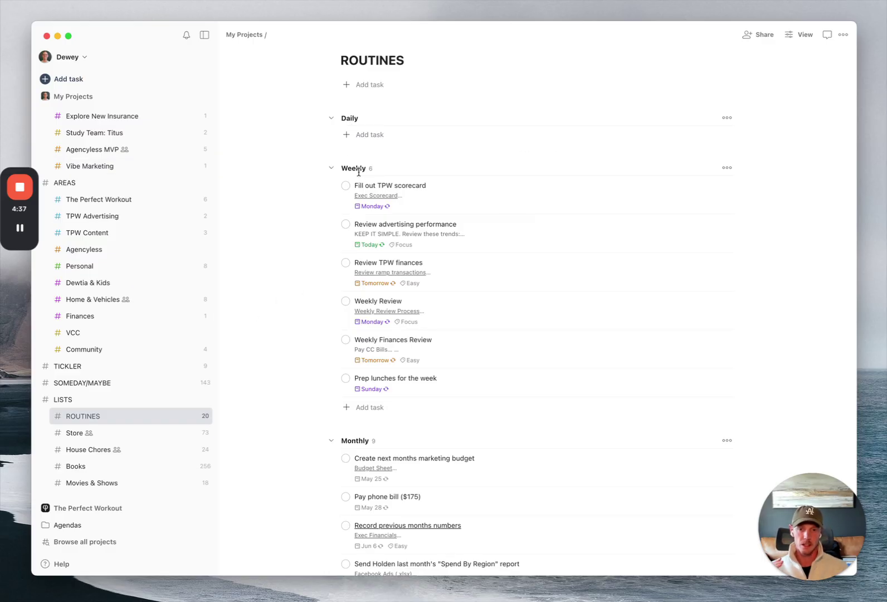
pyautogui.scroll(-10, 346, 286)
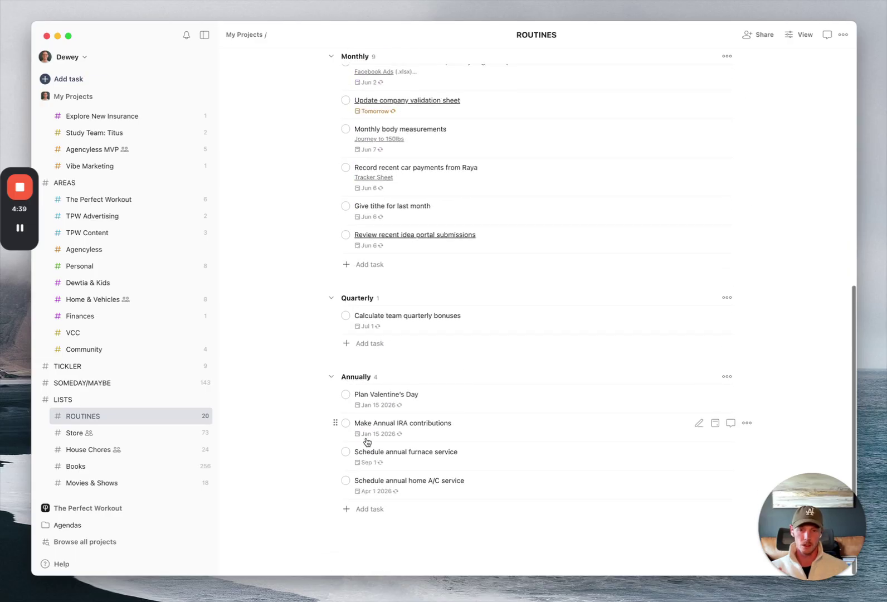
pyautogui.scroll(10, 372, 424)
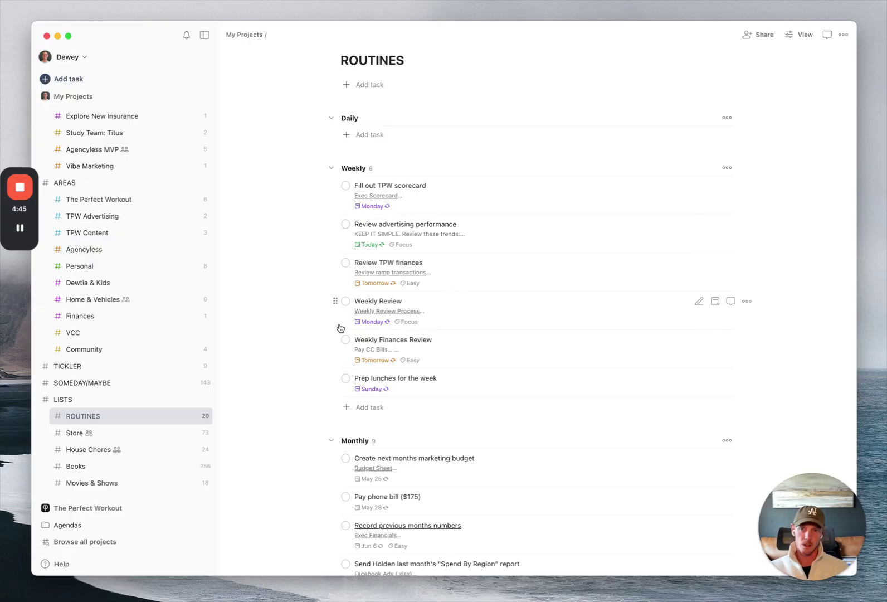
pyautogui.scroll(4, 95, 214)
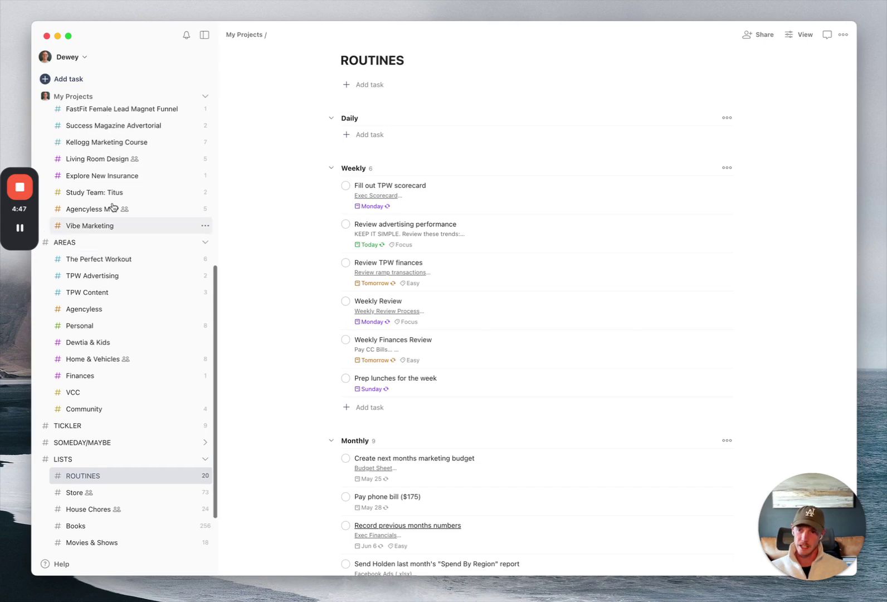
pyautogui.scroll(5, 95, 222)
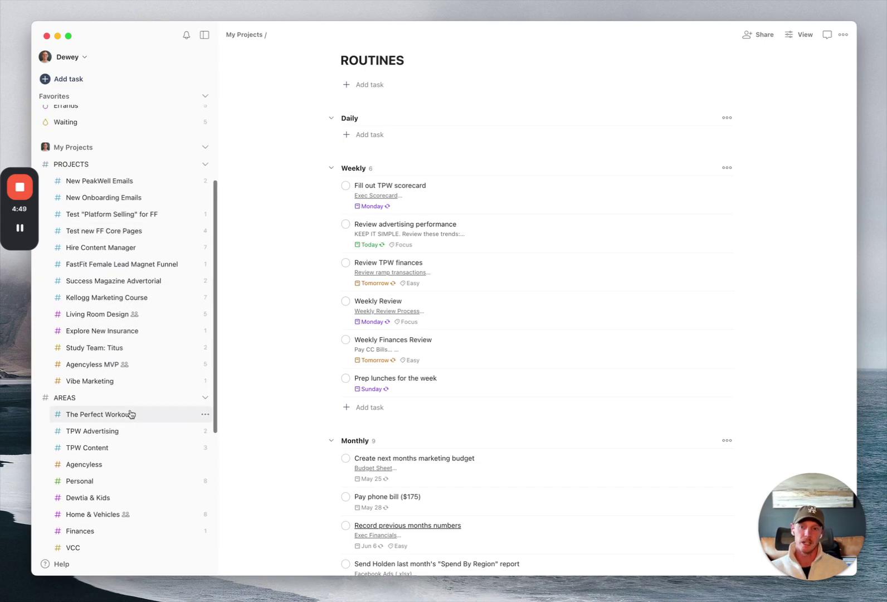
pyautogui.scroll(3, 133, 398)
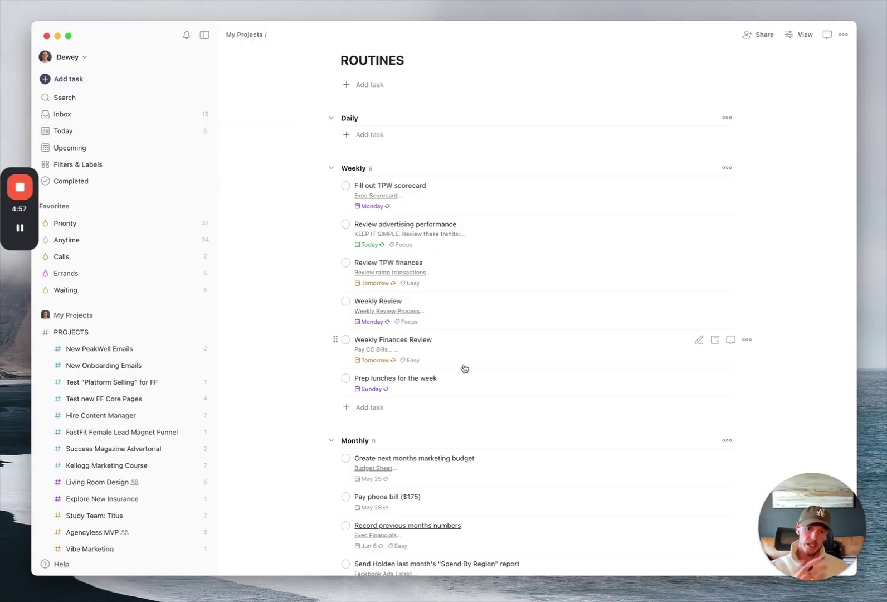
pyautogui.scroll(-2, 464, 369)
pyautogui.scroll(2, 464, 368)
pyautogui.scroll(-10, 111, 385)
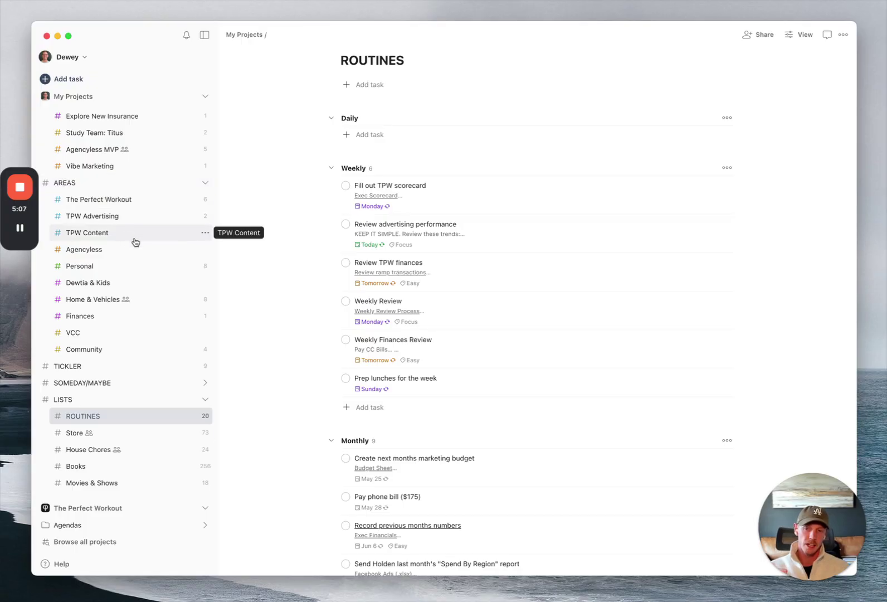
# Show the LISTS project page with its sub-lists collapsed and the sidebar scrolled to the top.
pyautogui.click(119, 400)
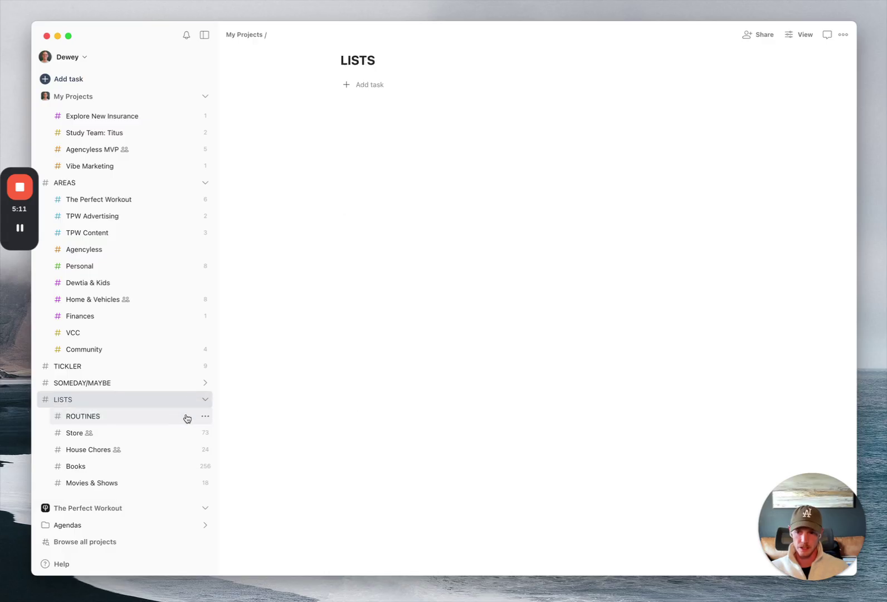
pyautogui.click(205, 399)
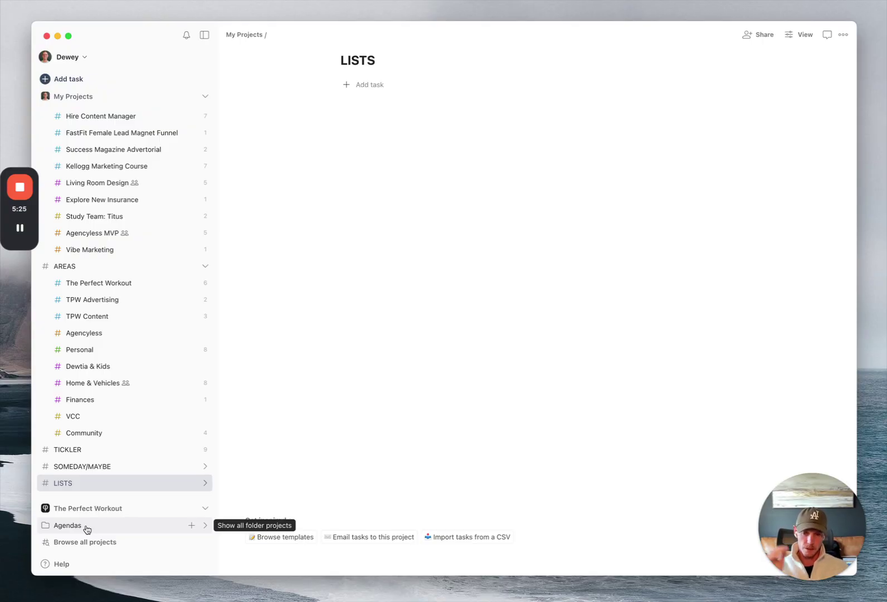
pyautogui.scroll(5, 90, 527)
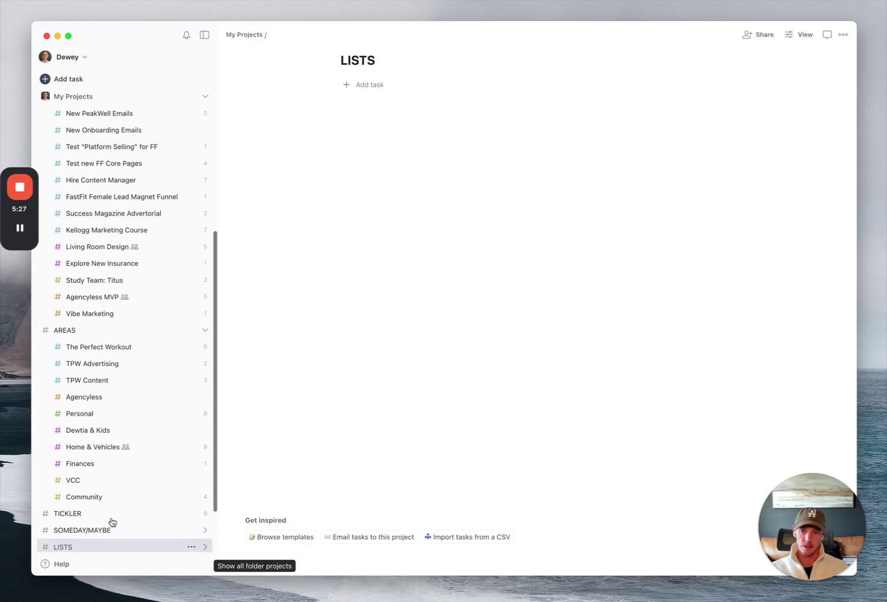
pyautogui.scroll(4, 112, 522)
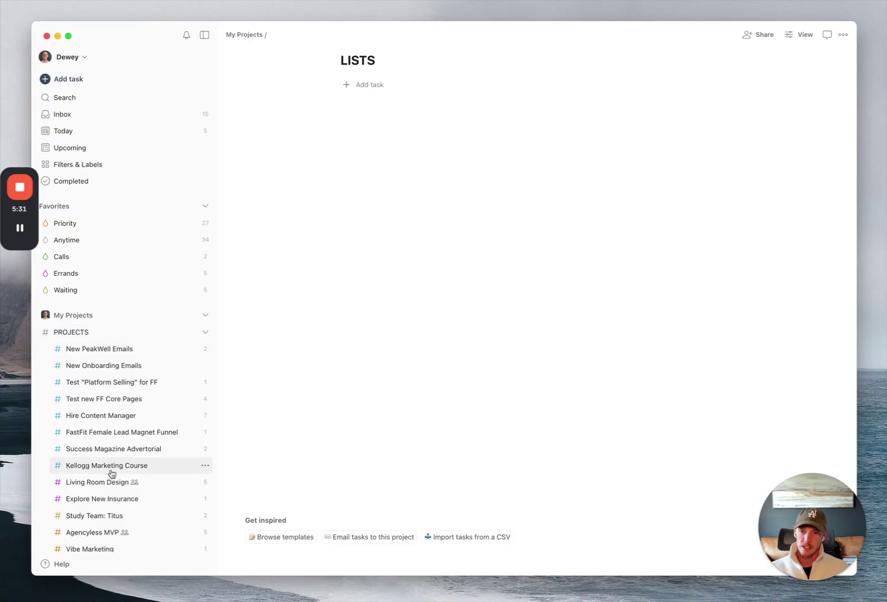
# Show the Filters & Labels page with eight filters like Priority (27) and seven labels like Focus (37).
pyautogui.click(107, 164)
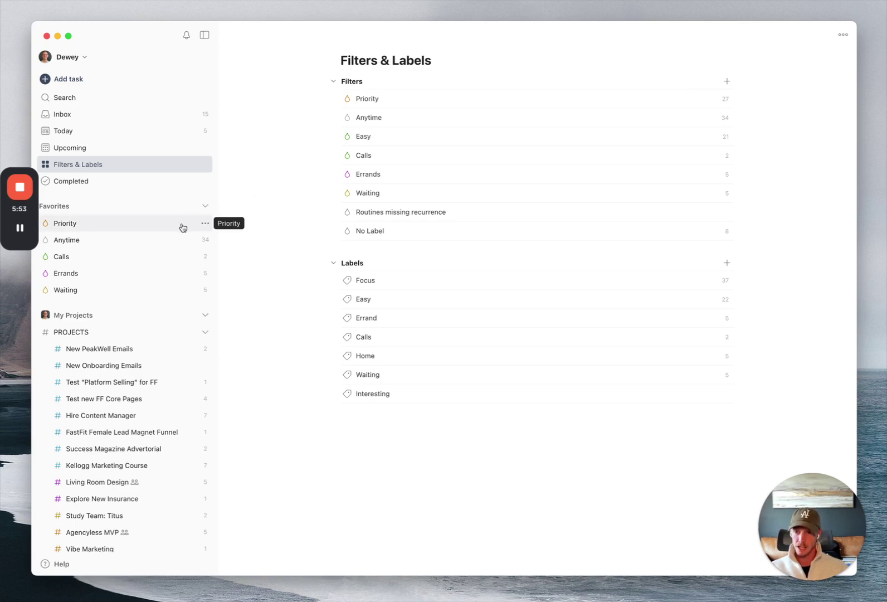
# Show the Priority board and scroll through its Focus column of 19 tasks.
pyautogui.click(142, 228)
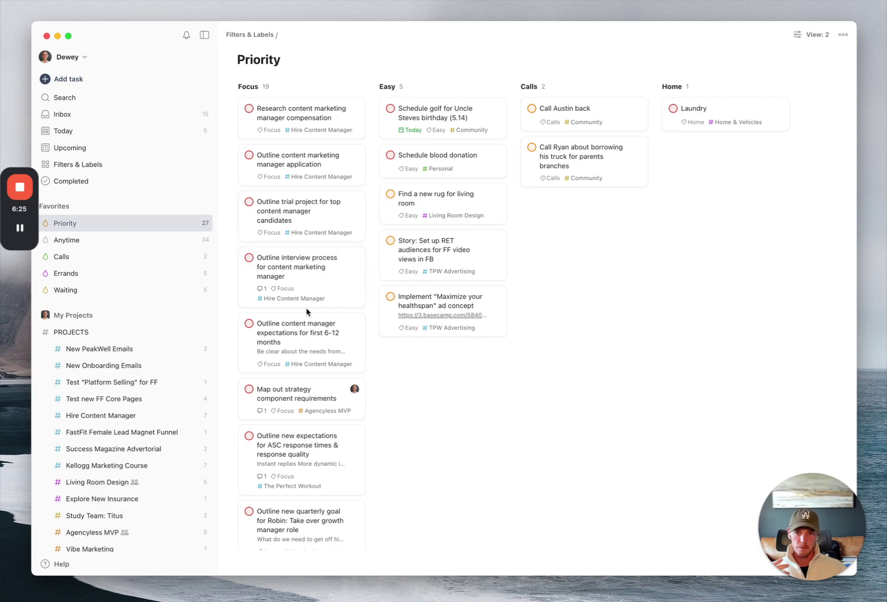
pyautogui.scroll(-15, 306, 312)
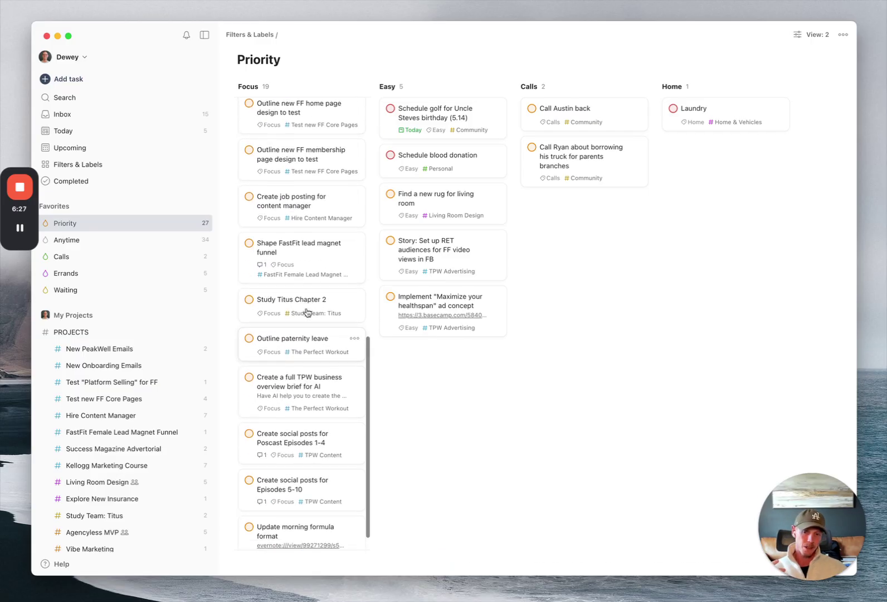
pyautogui.scroll(15, 306, 312)
pyautogui.scroll(-15, 306, 313)
pyautogui.scroll(15, 307, 313)
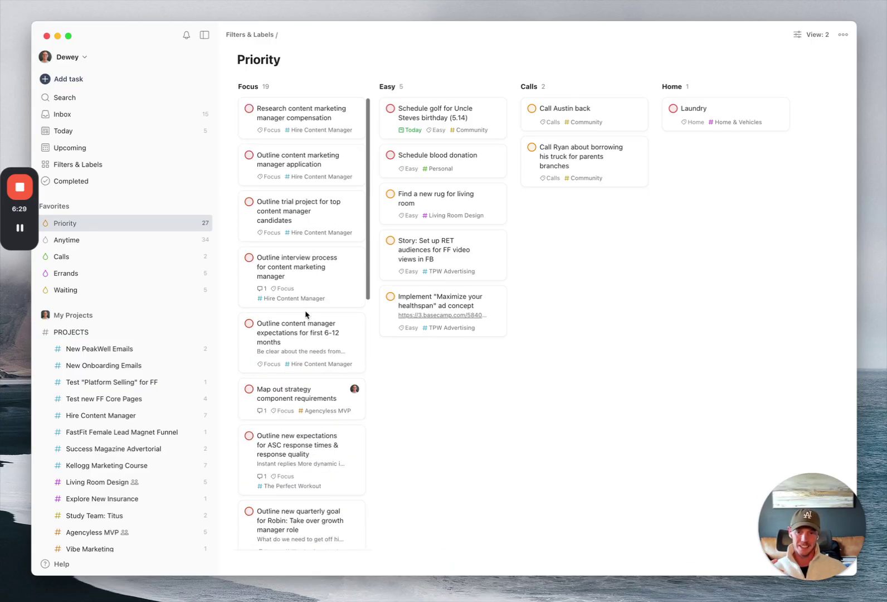
pyautogui.scroll(-5, 306, 313)
pyautogui.scroll(5, 307, 314)
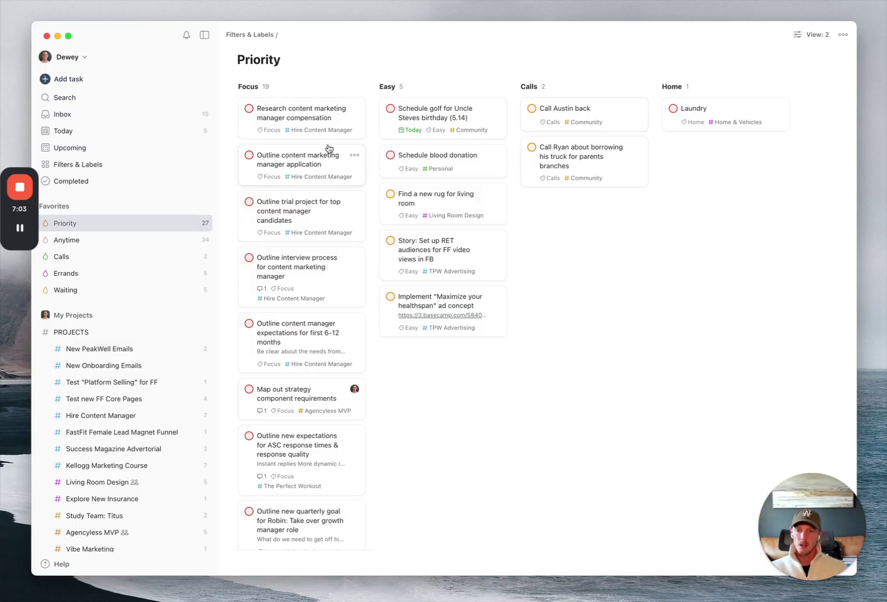
# Glance at Today and Priority, ending on the Anytime board with its 34 tasks across five columns.
pyautogui.click(126, 140)
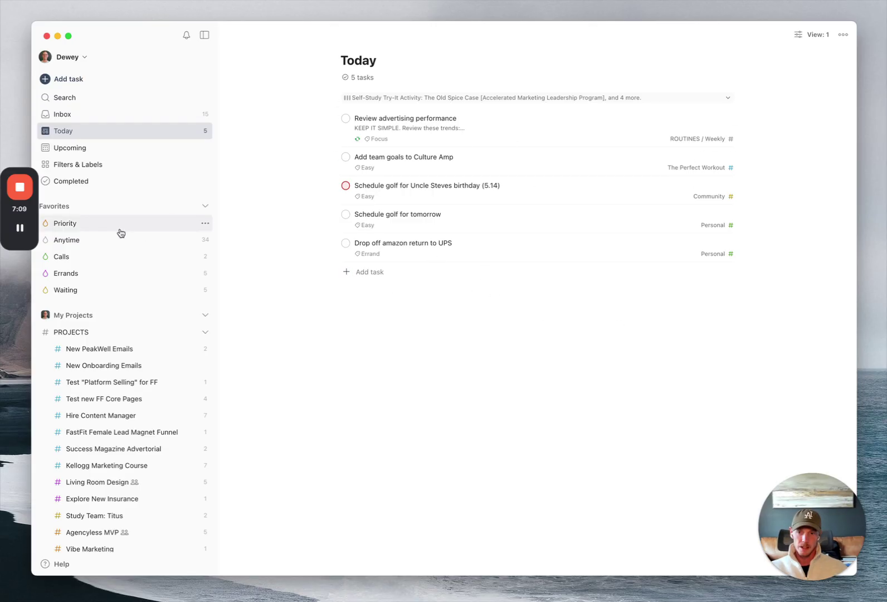
pyautogui.click(79, 243)
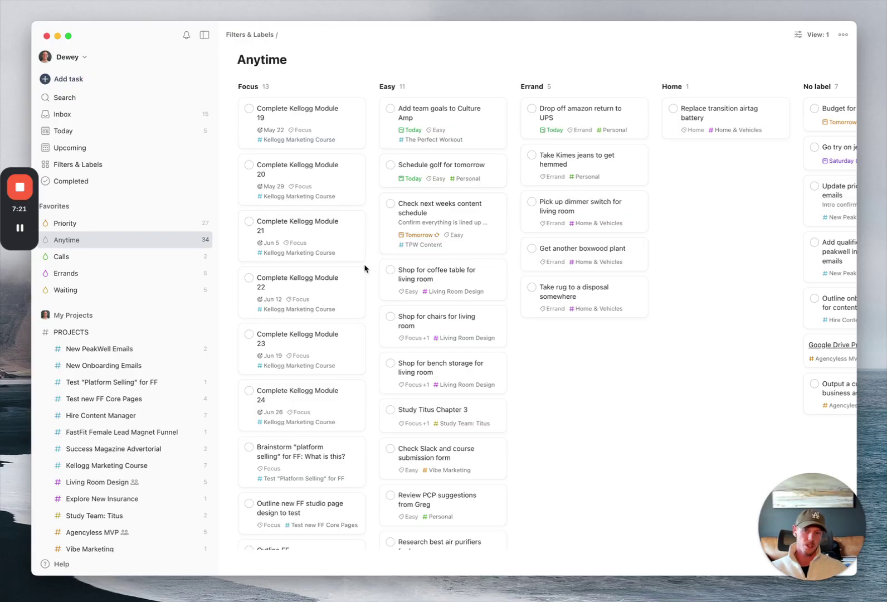
pyautogui.click(131, 226)
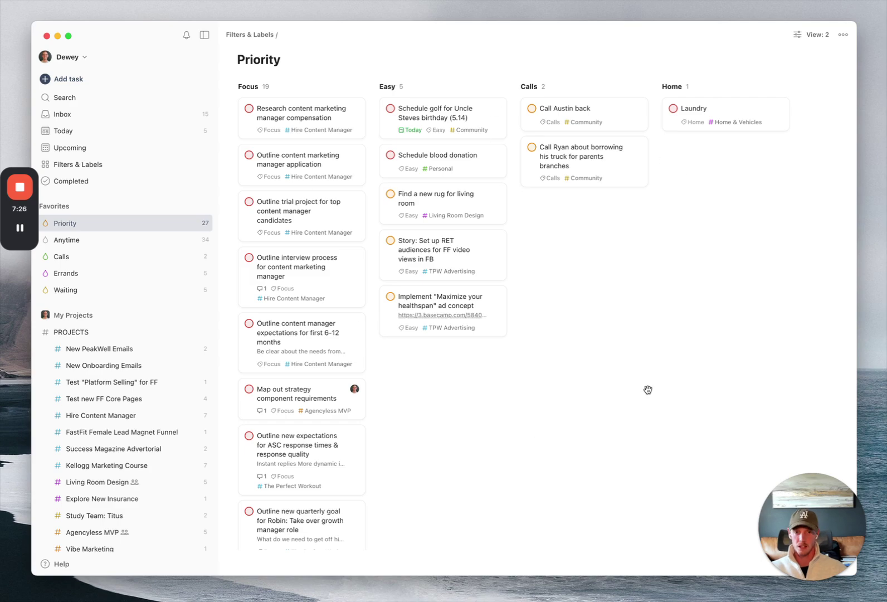
pyautogui.click(114, 243)
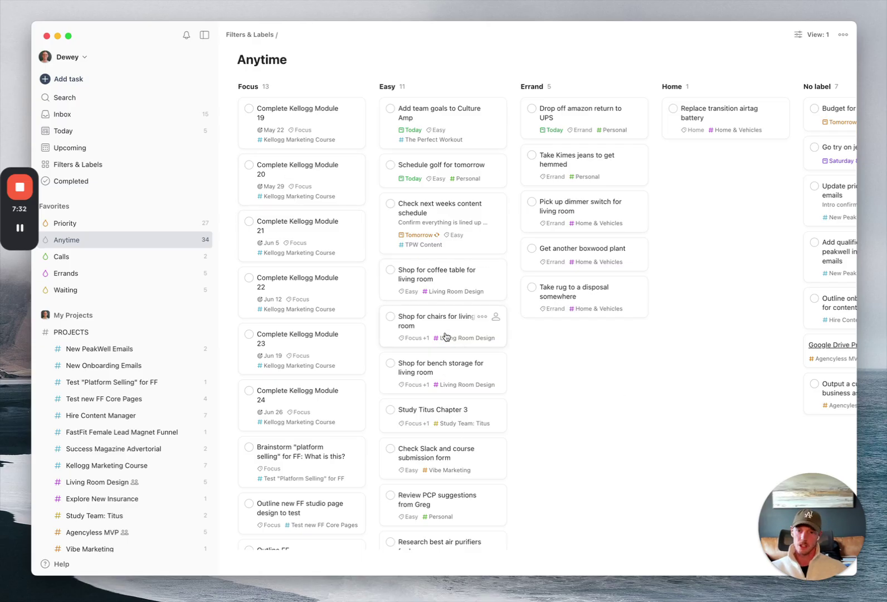
# Browse the Calls and Errands filters, ending on the Waiting filter's 5 tasks grouped by project.
pyautogui.click(103, 263)
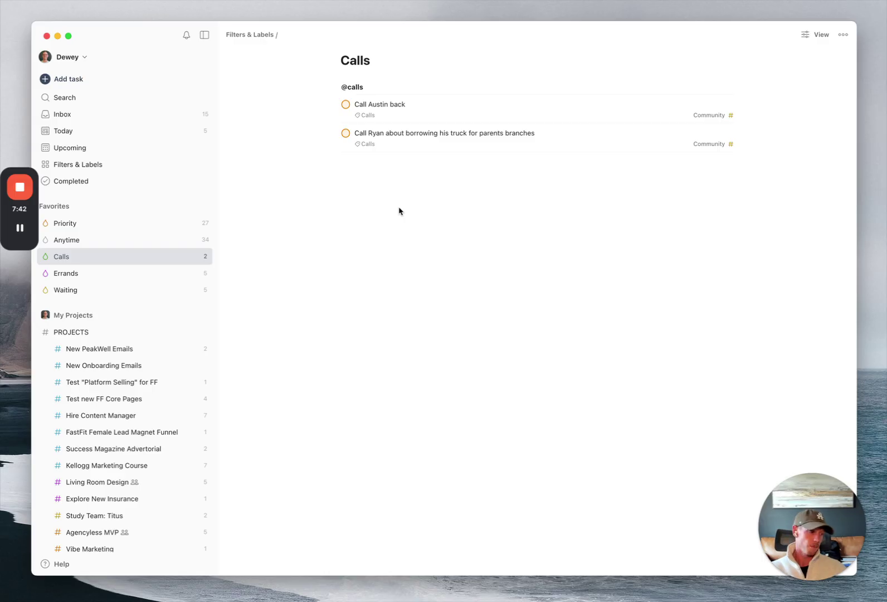
pyautogui.click(83, 279)
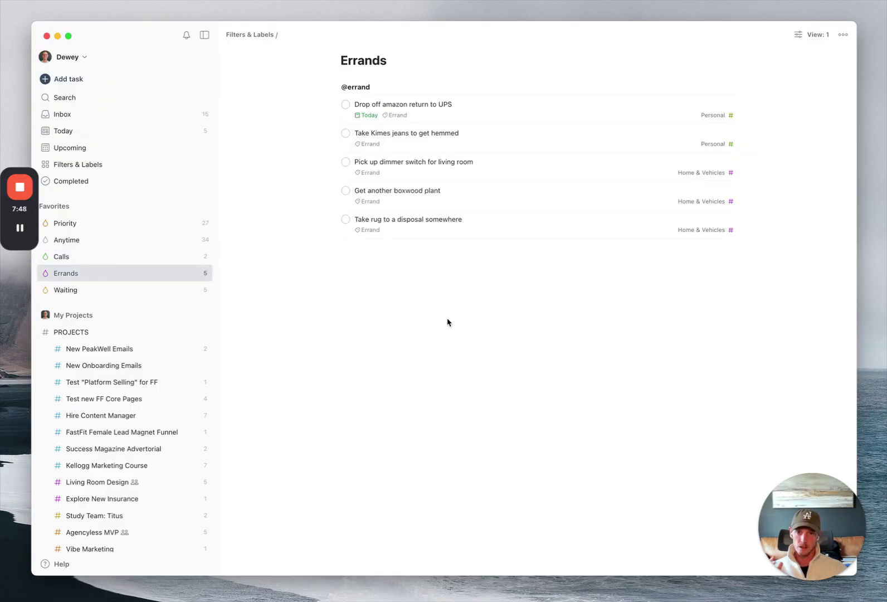
pyautogui.click(118, 294)
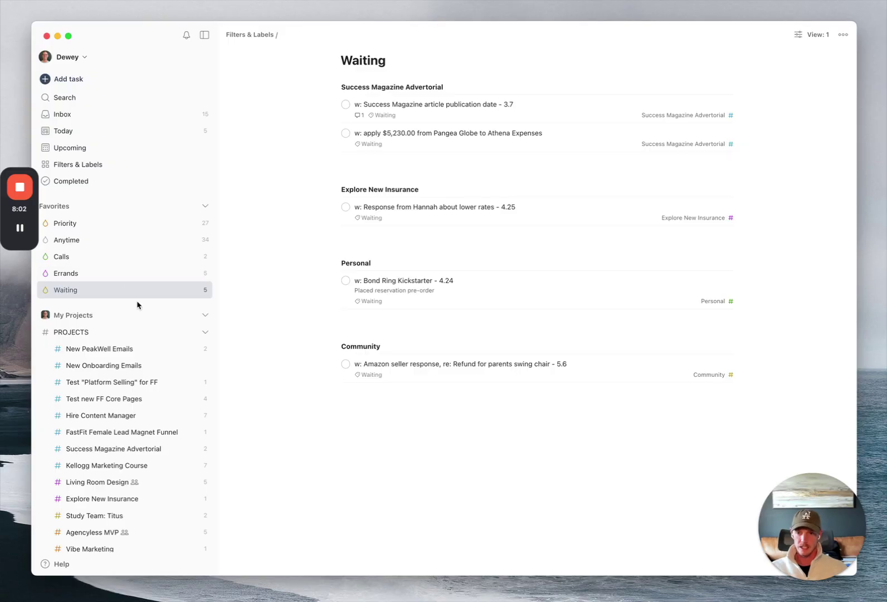
# Return to Today's 5 planned tasks, including Review advertising performance.
pyautogui.click(98, 132)
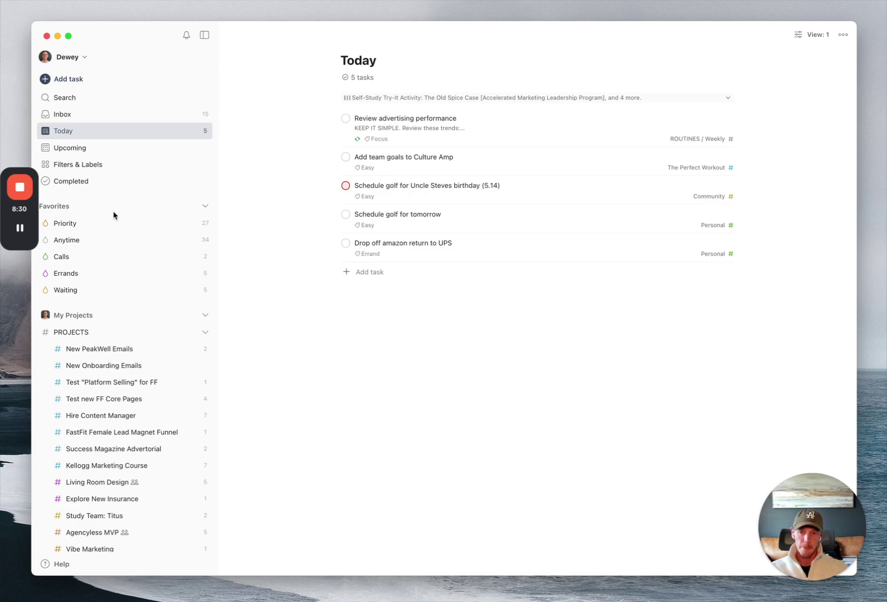
# Open the Priority board and scroll through its 19 Focus tasks alongside Easy, Calls and Home.
pyautogui.click(99, 231)
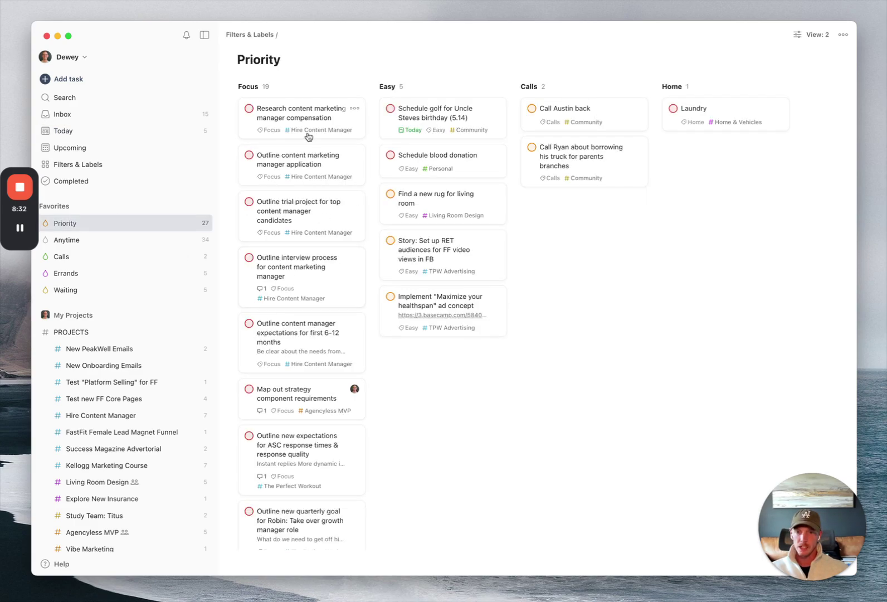
pyautogui.scroll(-1, 328, 226)
pyautogui.scroll(1, 328, 225)
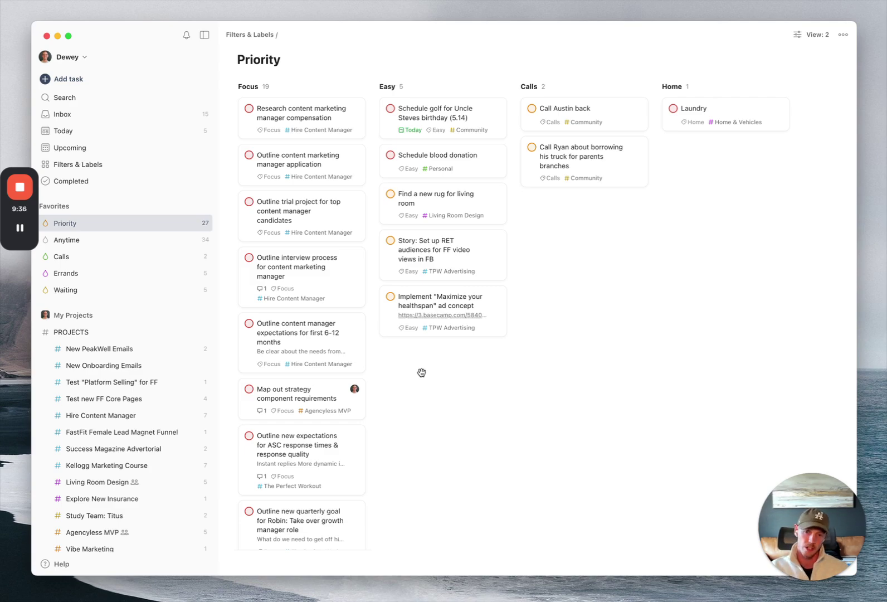
# Return to the five-task Today list and scroll the sidebar to reveal the AREAS section.
pyautogui.click(93, 128)
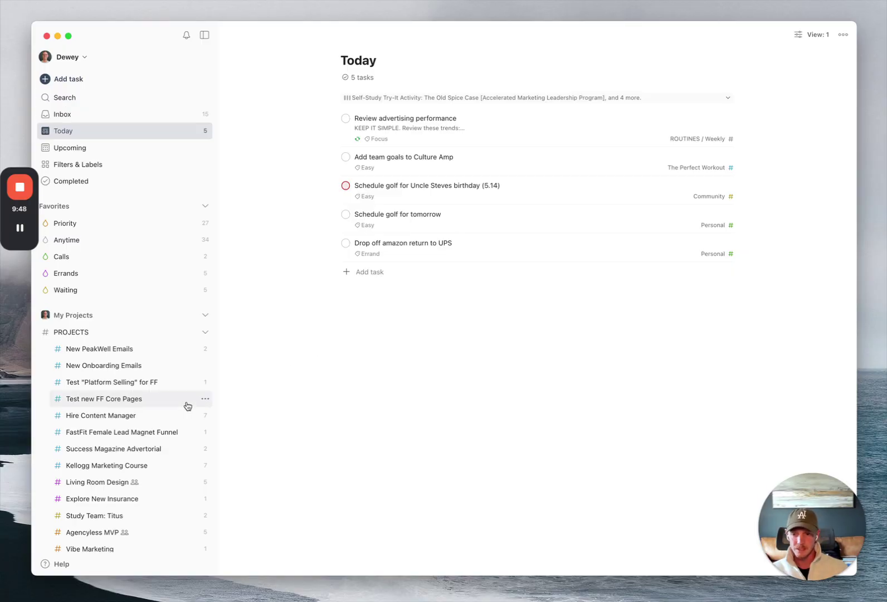
pyautogui.scroll(-5, 188, 406)
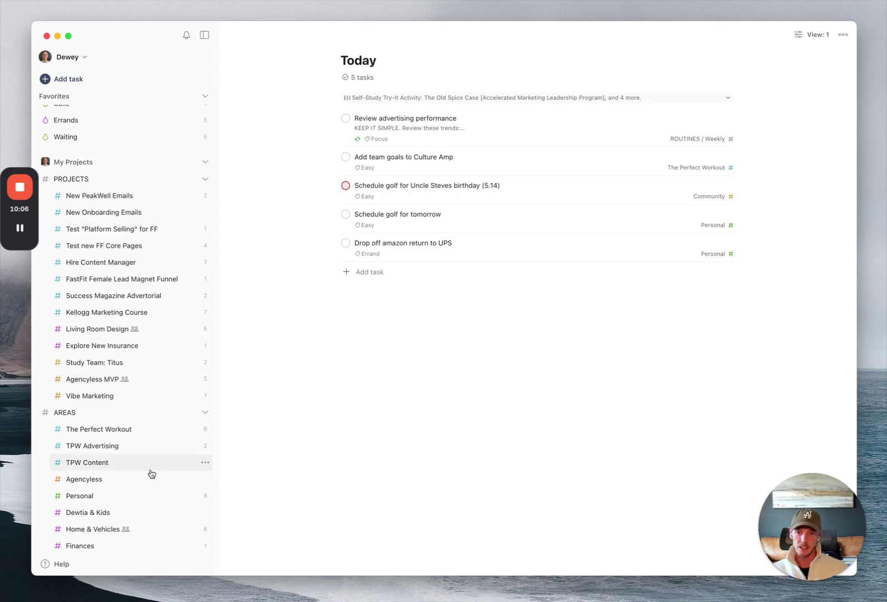
pyautogui.scroll(-2, 156, 527)
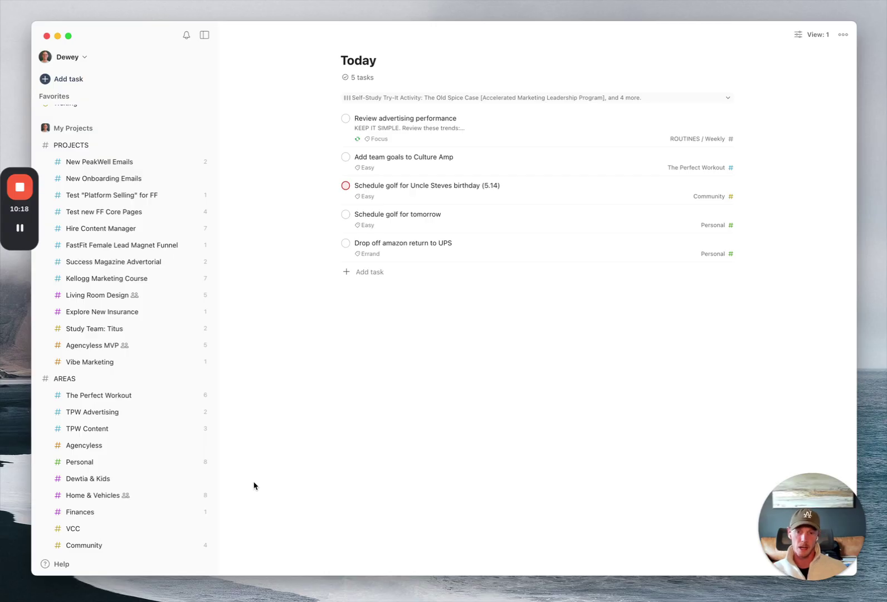
pyautogui.scroll(-5, 136, 497)
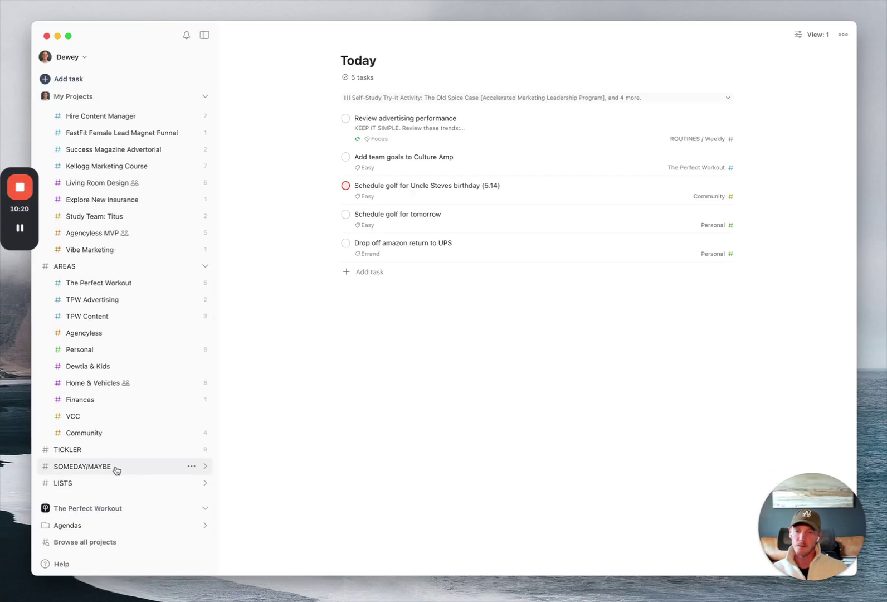
pyautogui.scroll(6, 143, 449)
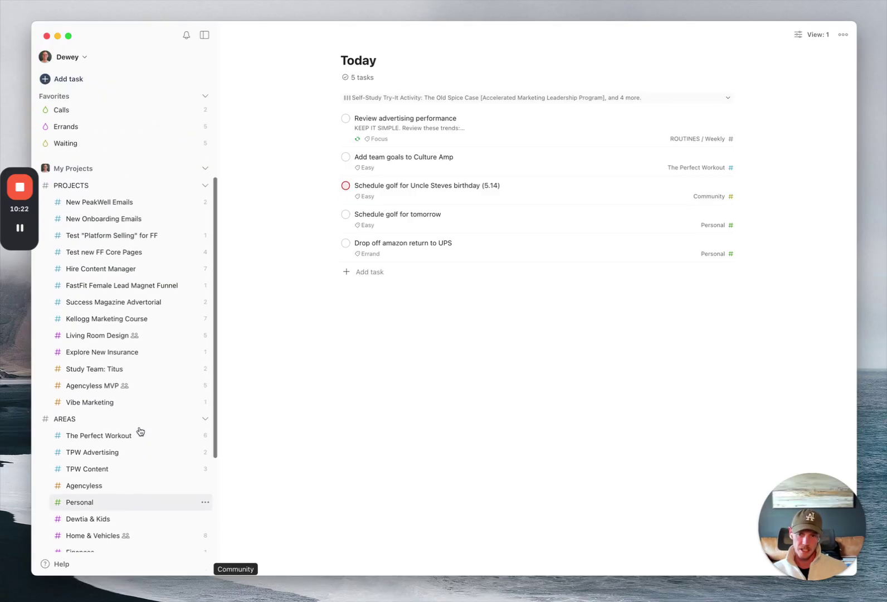
pyautogui.scroll(1, 141, 432)
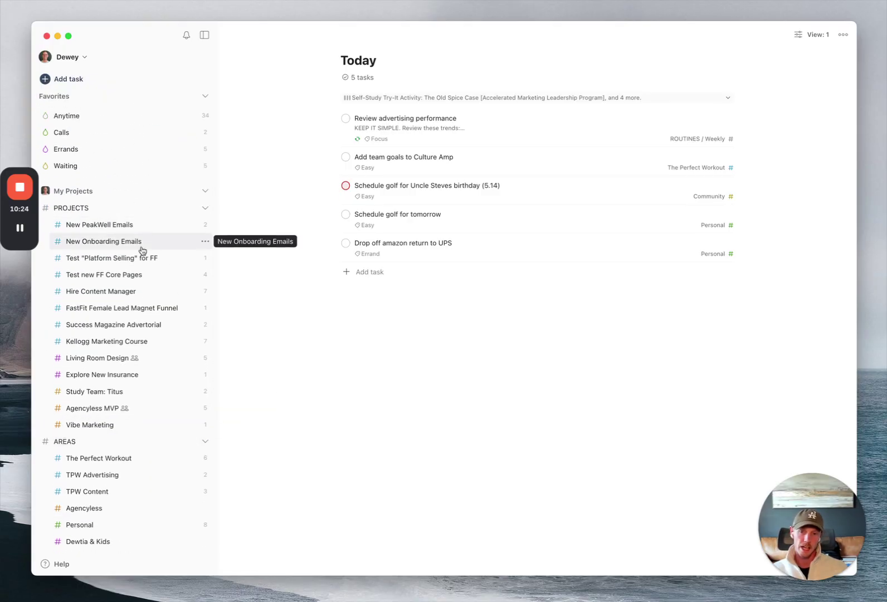